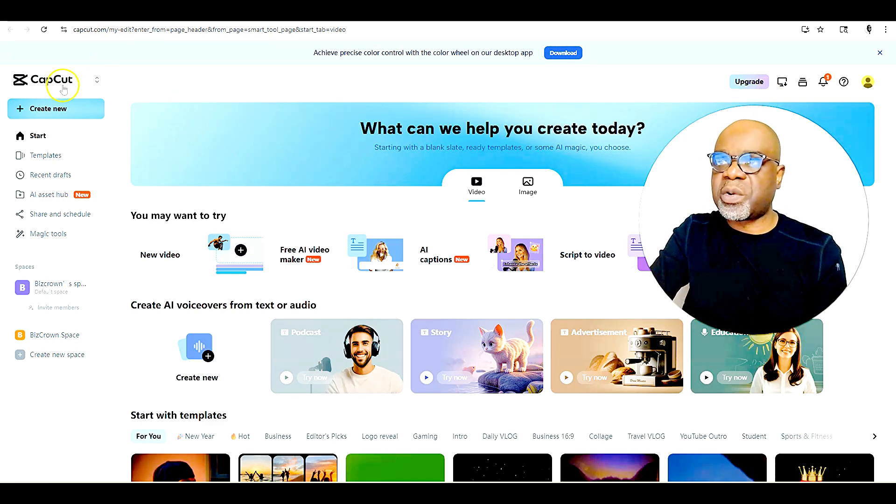
Create a new 16:9 video project and add the Master_Mode clip of the woman and blue car to the timeline.
click(62, 110)
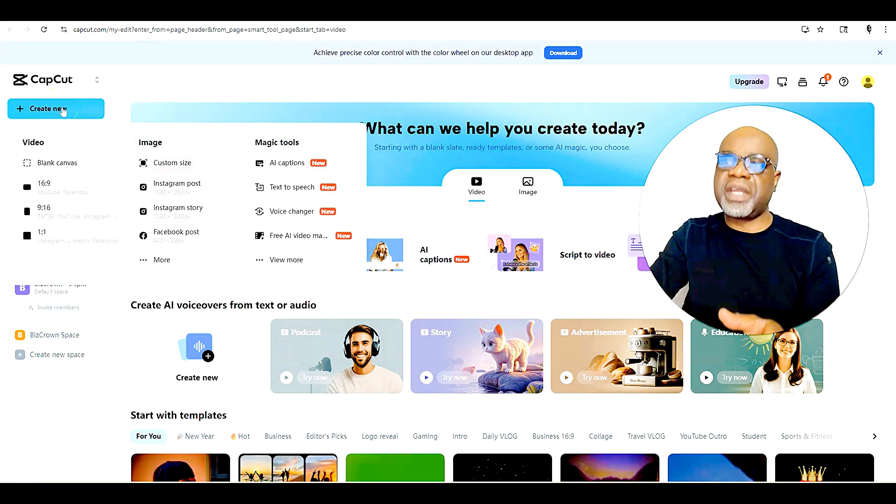
click(45, 188)
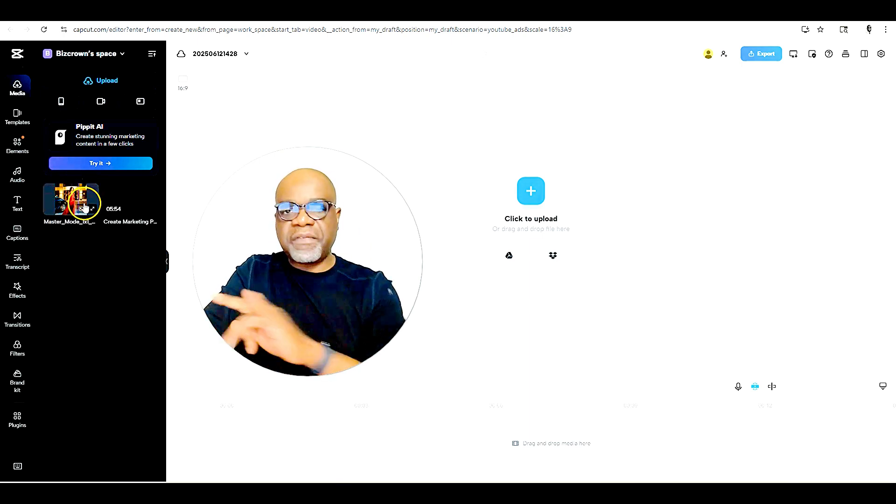
click(106, 84)
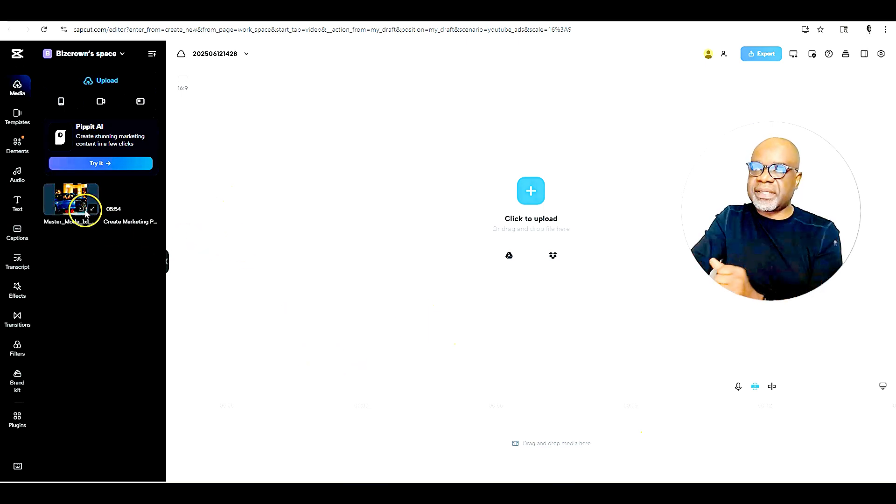
click(73, 201)
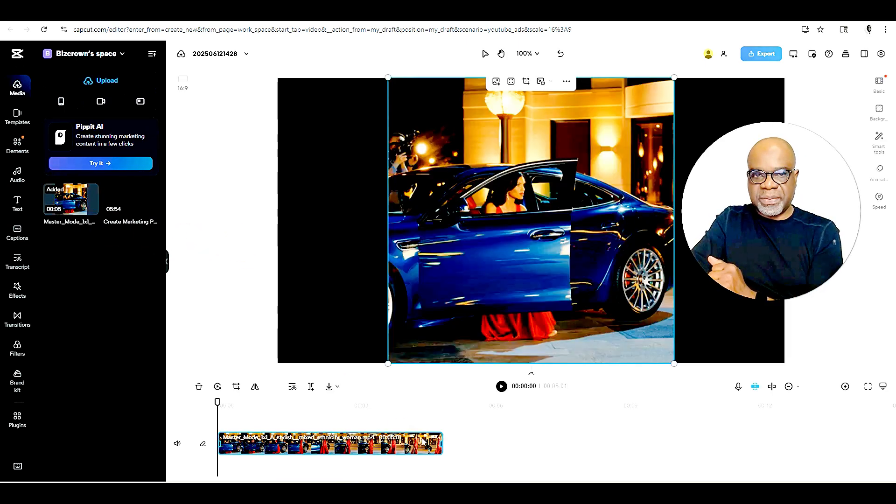
Play the clip through to its end to review the original footage.
click(385, 447)
click(501, 386)
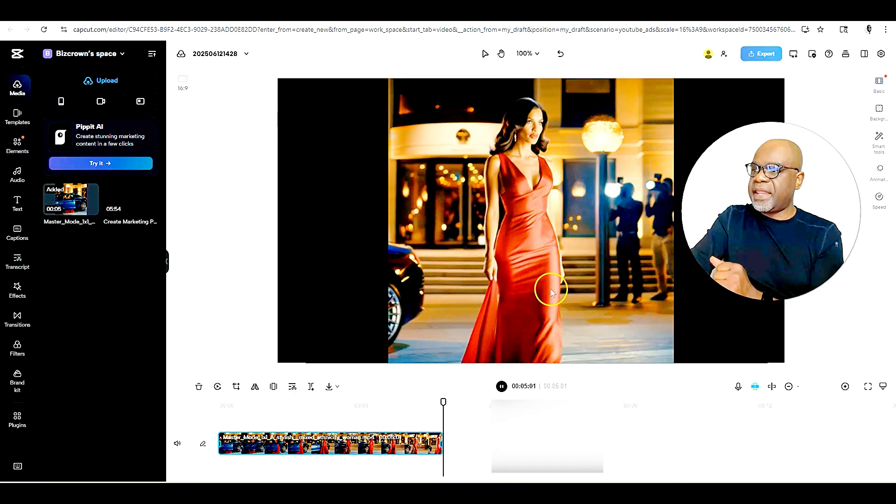
click(551, 293)
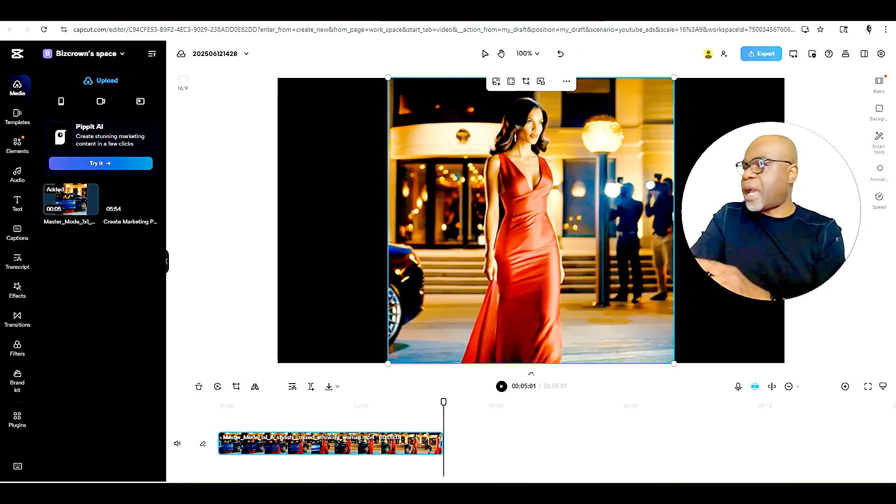
Remove the clip's background with the automatic removal option and play the result from the start.
click(874, 148)
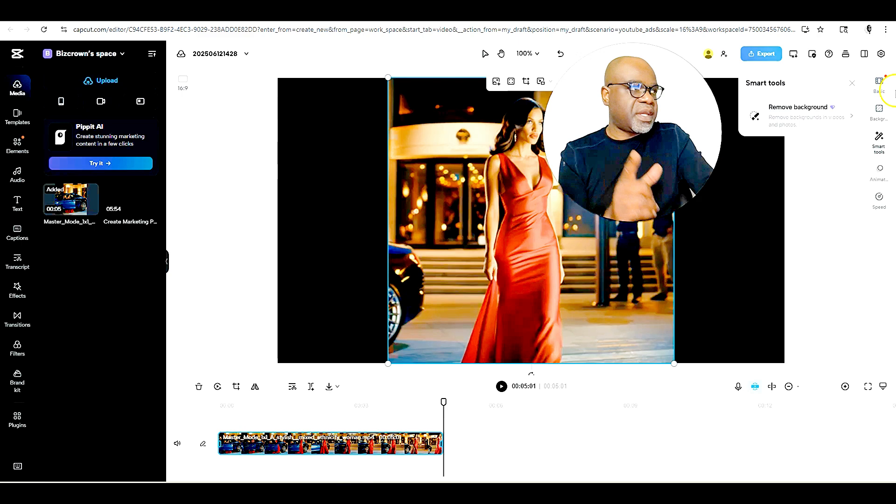
click(827, 116)
click(847, 115)
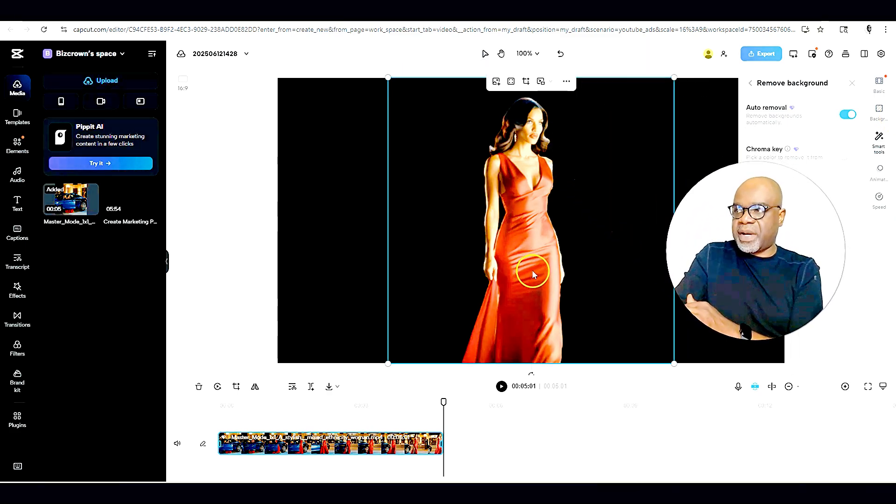
drag(443, 402, 182, 421)
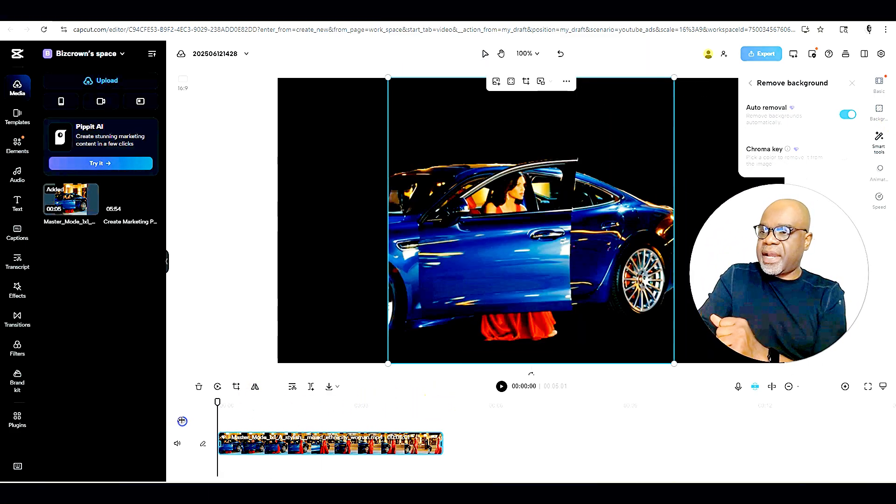
click(500, 386)
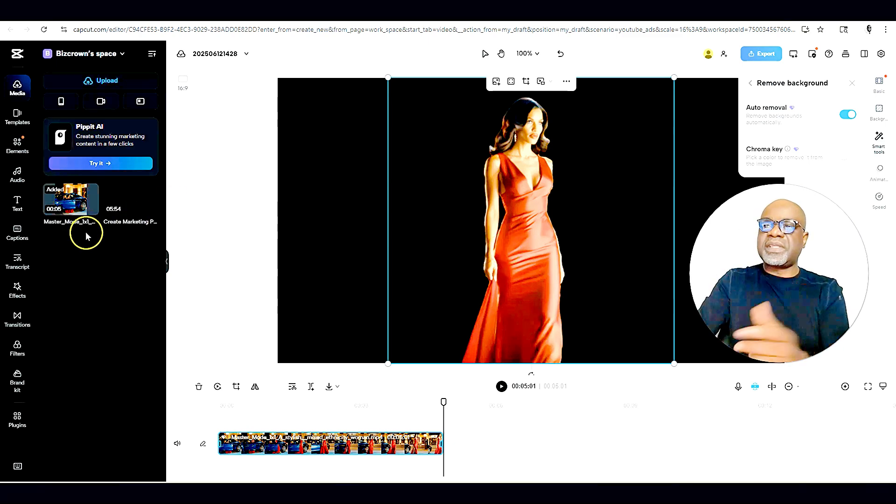
Add a heading that reads "Ladies Night" to the video.
click(17, 203)
click(100, 122)
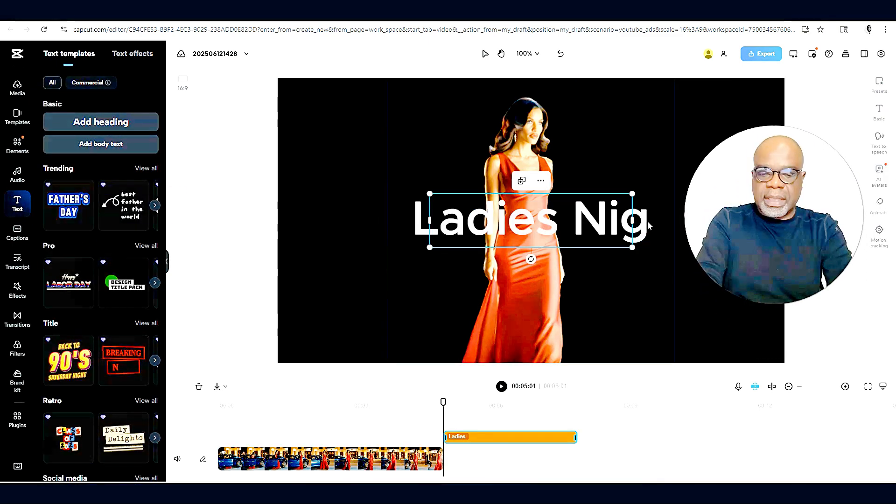
text(ht)
click(649, 226)
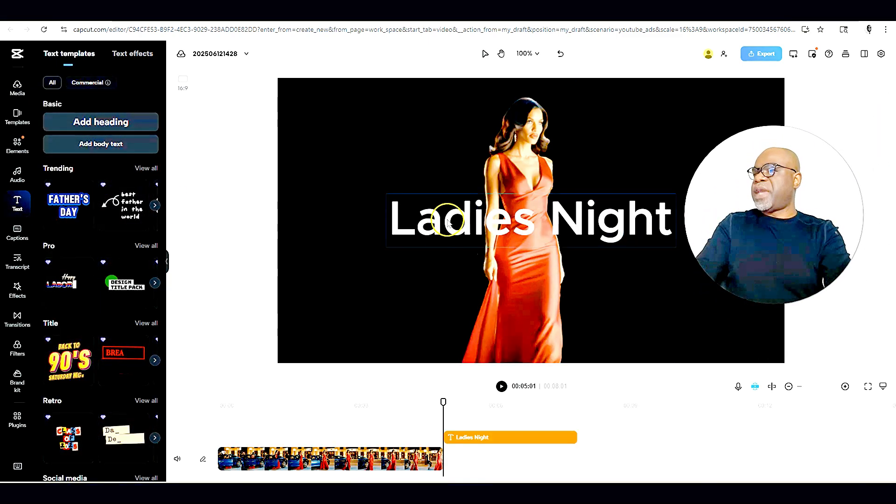
Place the Ladies Night title at the start of the timeline and extend it to nearly the video clip's full length.
drag(488, 443, 261, 440)
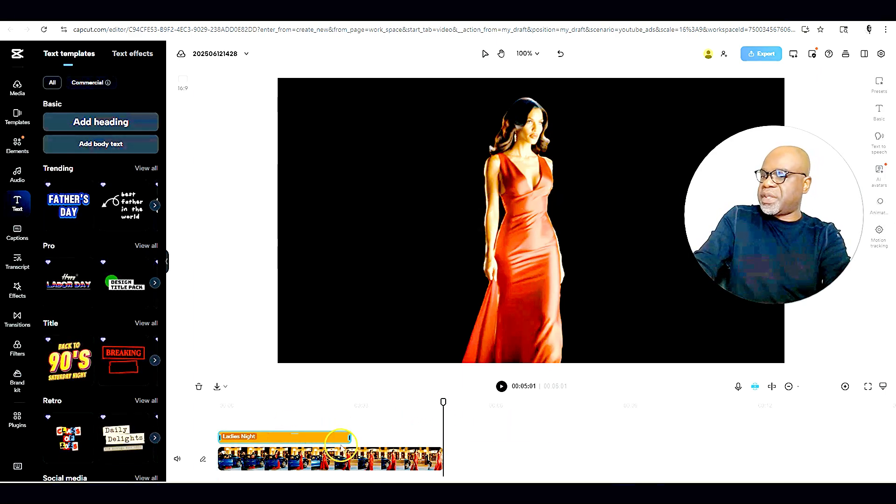
drag(351, 437, 686, 436)
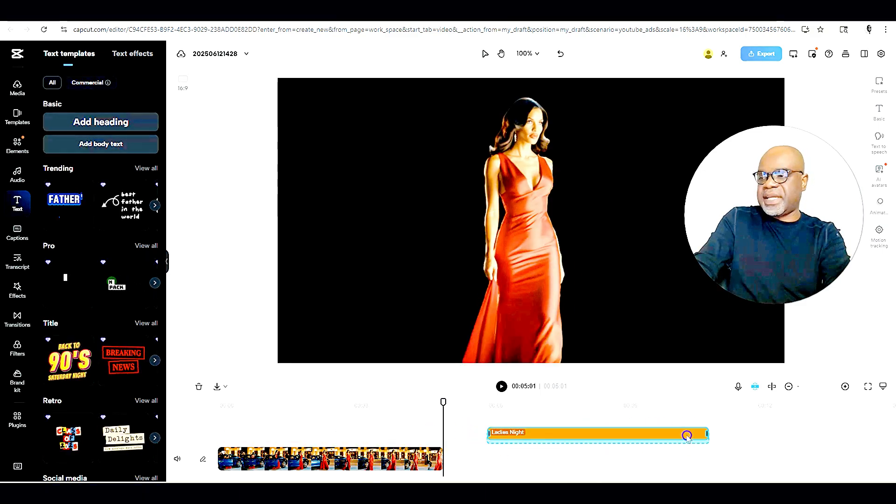
click(399, 411)
drag(561, 436, 287, 436)
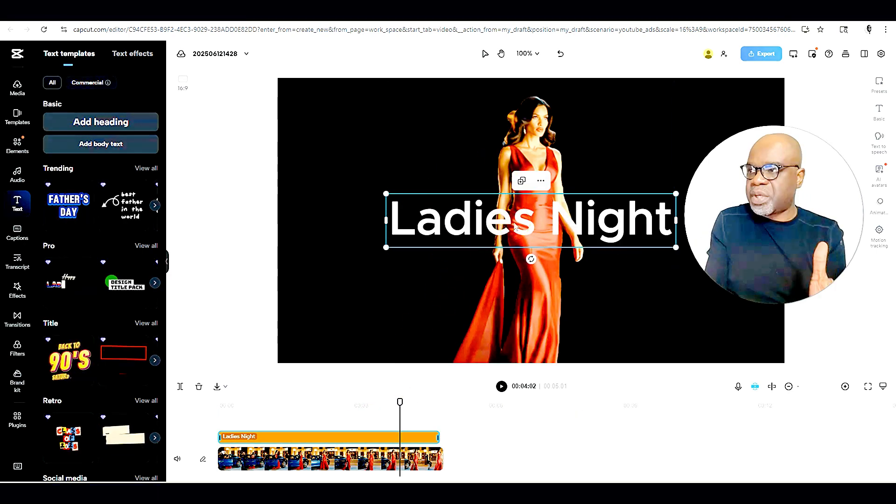
Enlarge the Ladies Night title so it stretches wider than the clip, centred across the woman.
drag(675, 247, 746, 260)
drag(645, 240, 611, 232)
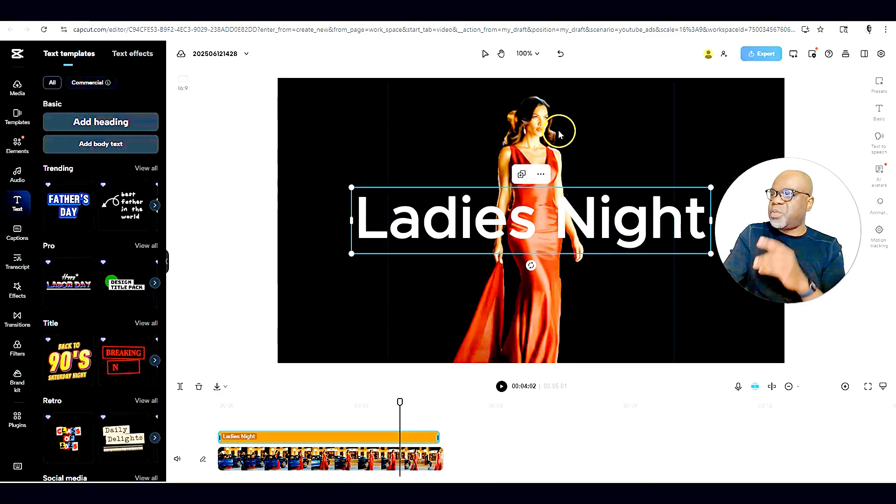
click(413, 217)
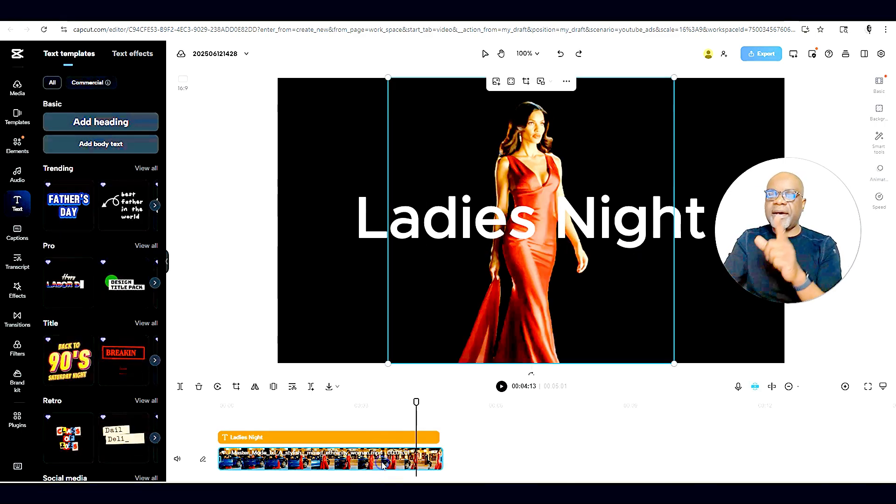
Duplicate the background-removed clip and place the copy above the title, starting at the beginning of the timeline.
right_click(382, 465)
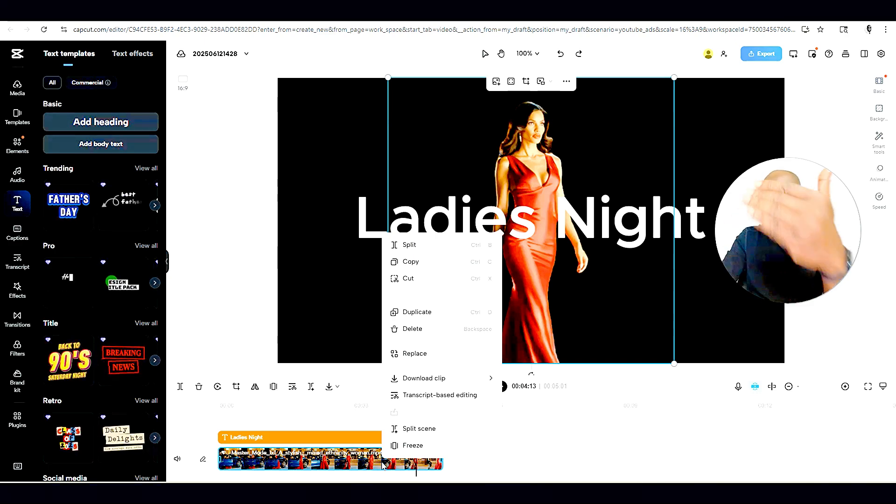
click(407, 404)
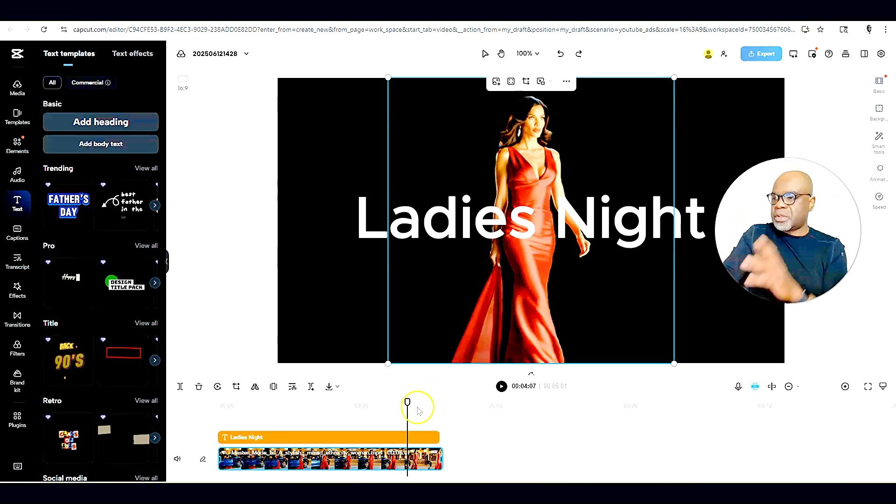
right_click(418, 461)
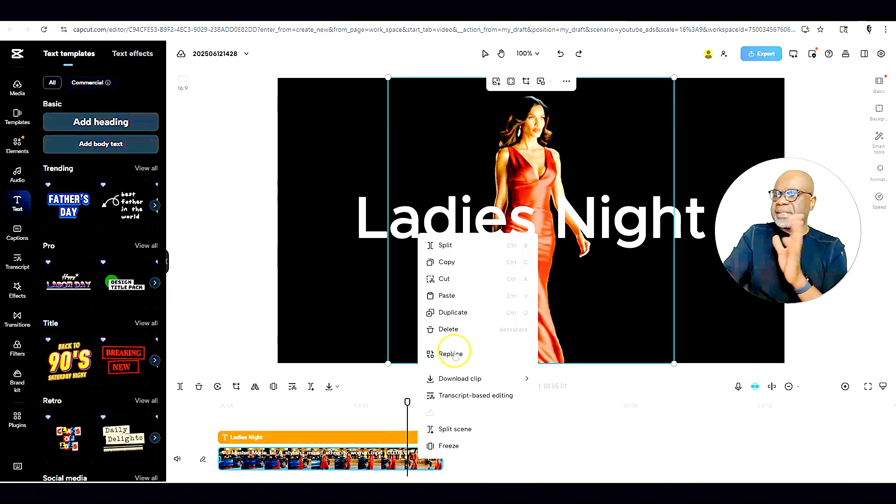
click(456, 313)
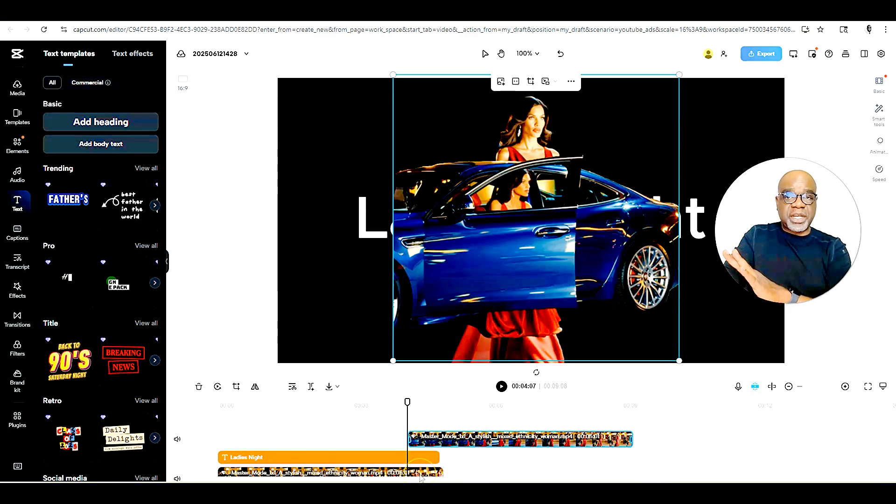
click(468, 439)
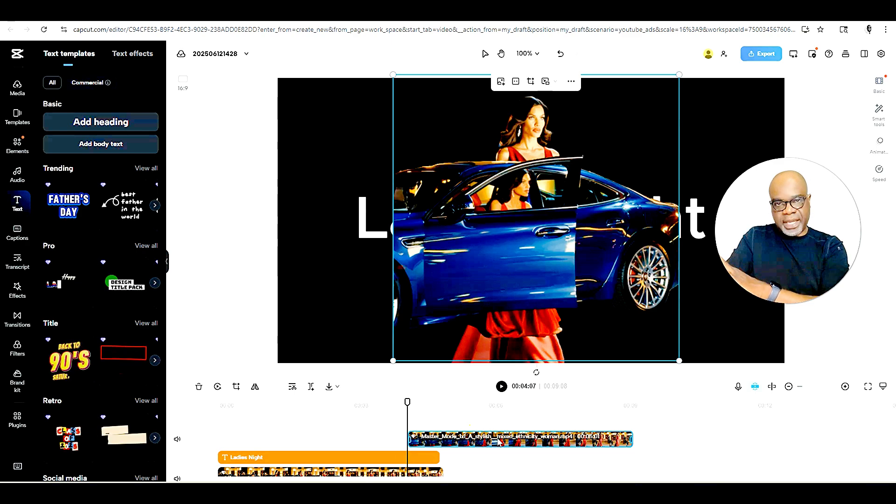
drag(512, 439, 329, 442)
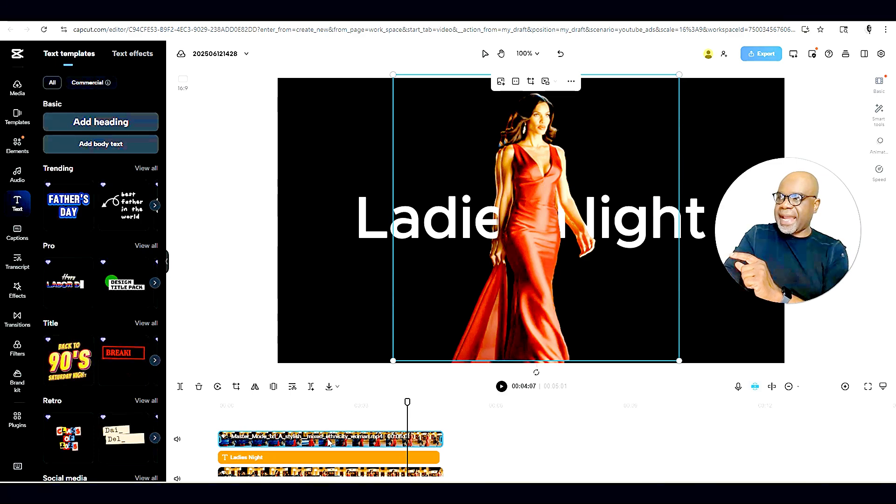
Play back the layered result and delete the duplicated clip from the track above the title.
click(502, 387)
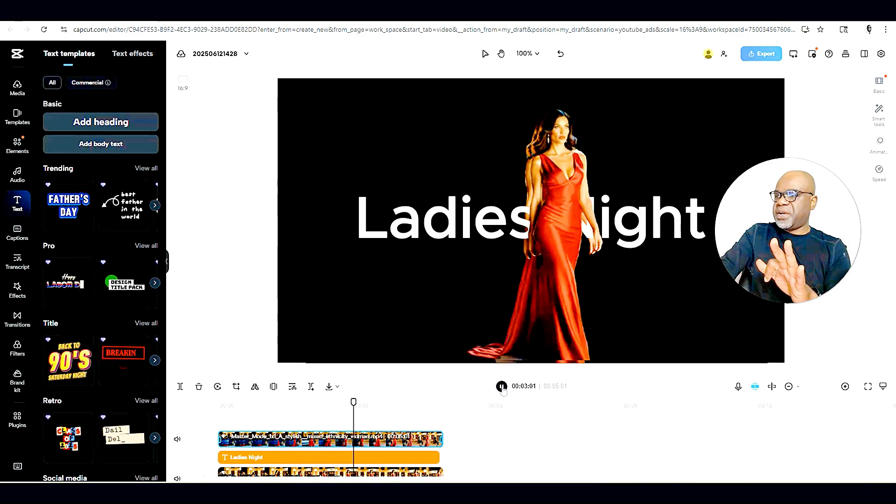
click(531, 309)
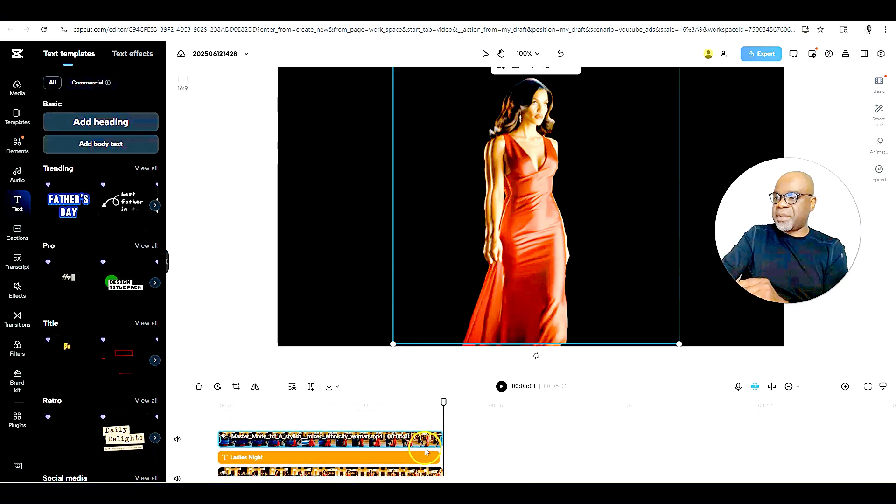
key(Delete)
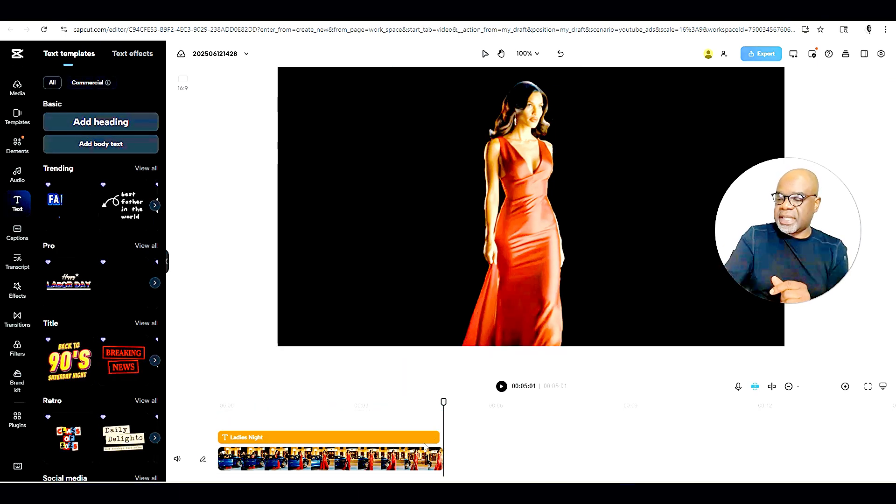
Duplicate the main video clip again and align the copy with the timeline start, on the track above the title.
click(350, 463)
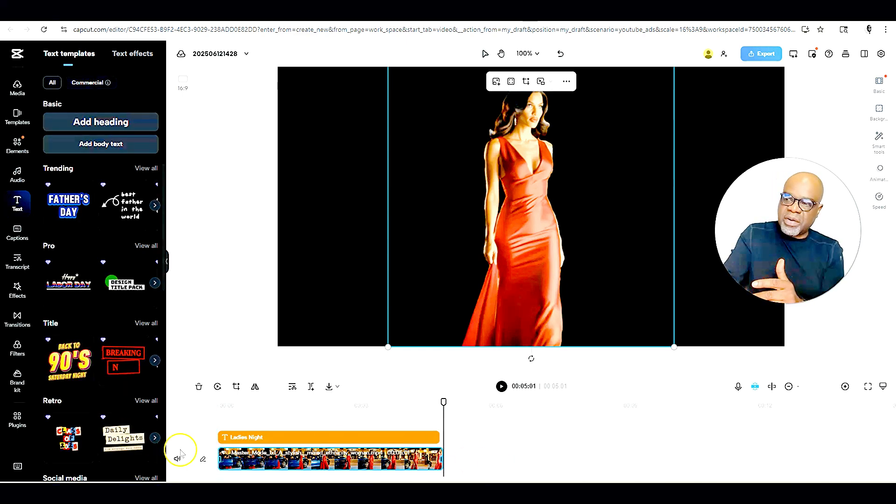
right_click(376, 462)
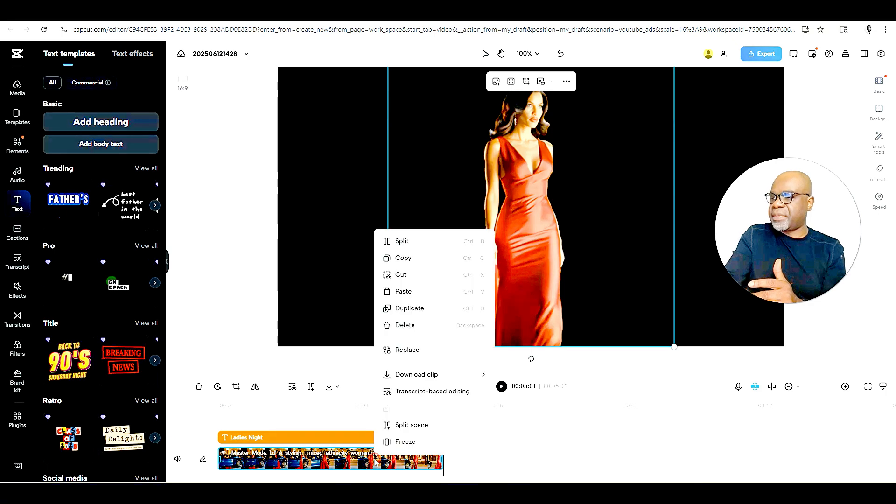
click(419, 308)
drag(508, 441, 274, 441)
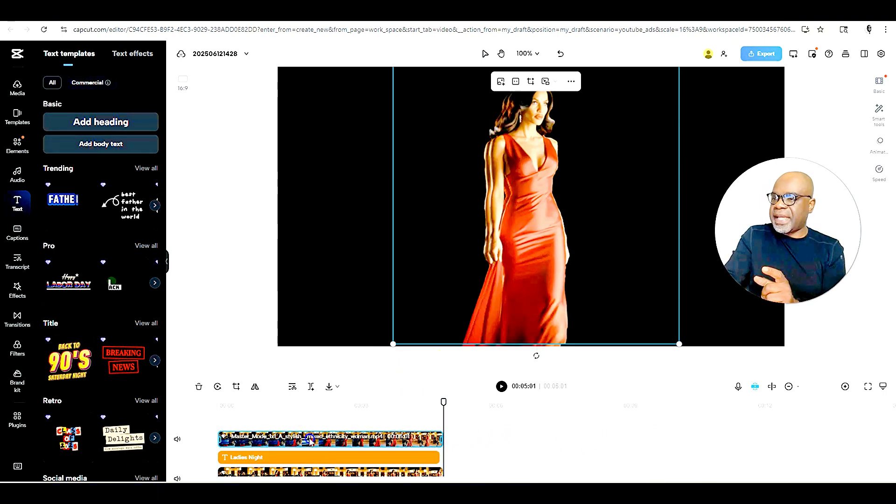
Reposition the duplicated clip in the preview so the woman lines up exactly with the original clip beneath.
click(273, 405)
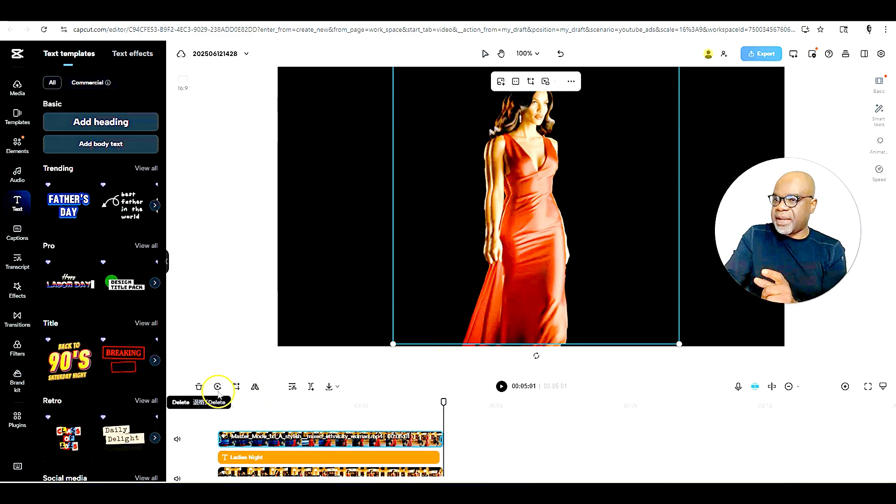
click(501, 387)
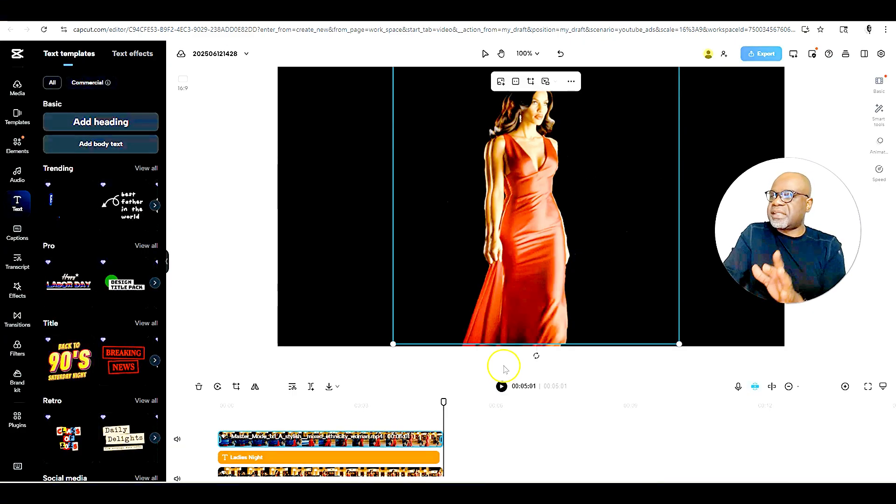
drag(522, 268, 518, 266)
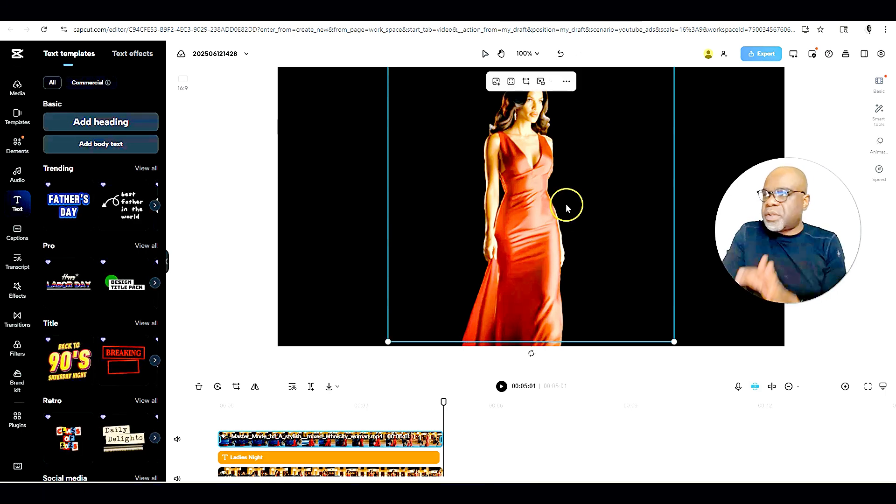
click(560, 54)
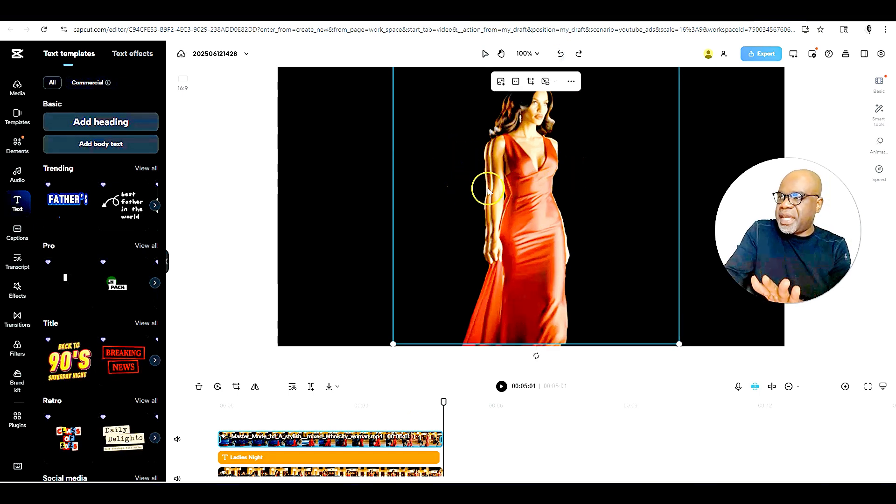
drag(524, 254, 520, 250)
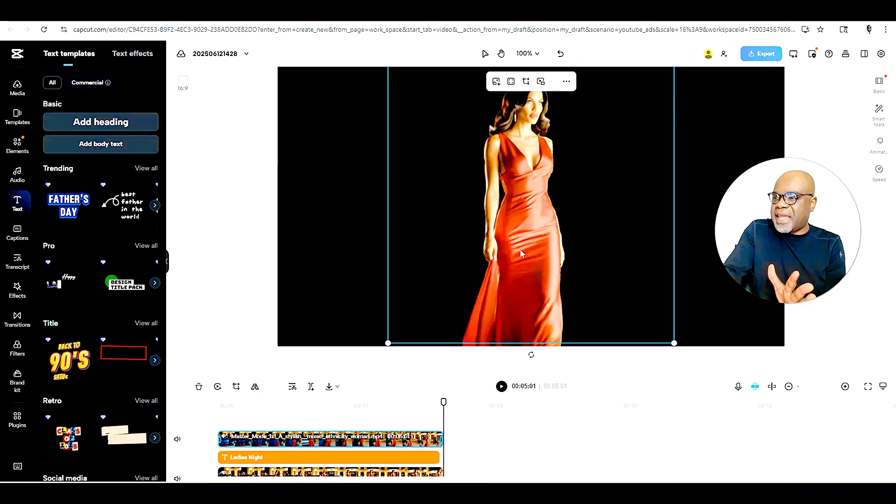
Play the video from the start and replay from about three seconds to review the text-behind-subject effect.
drag(441, 402, 194, 405)
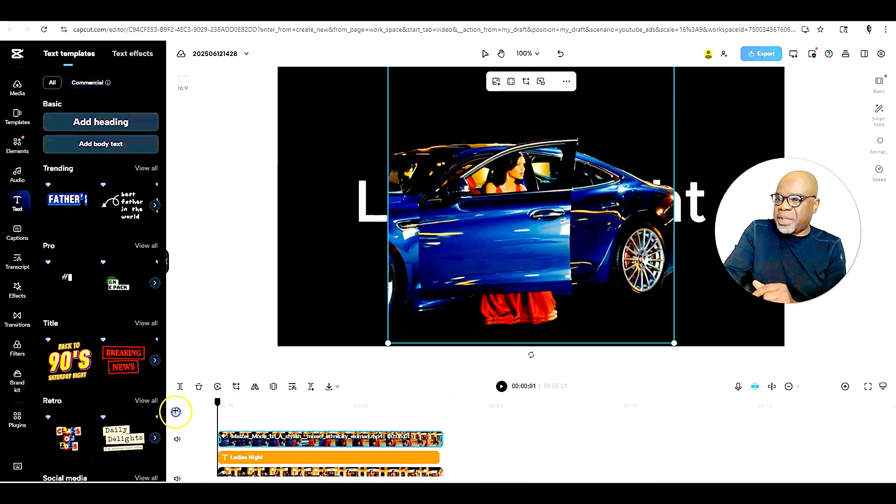
click(500, 386)
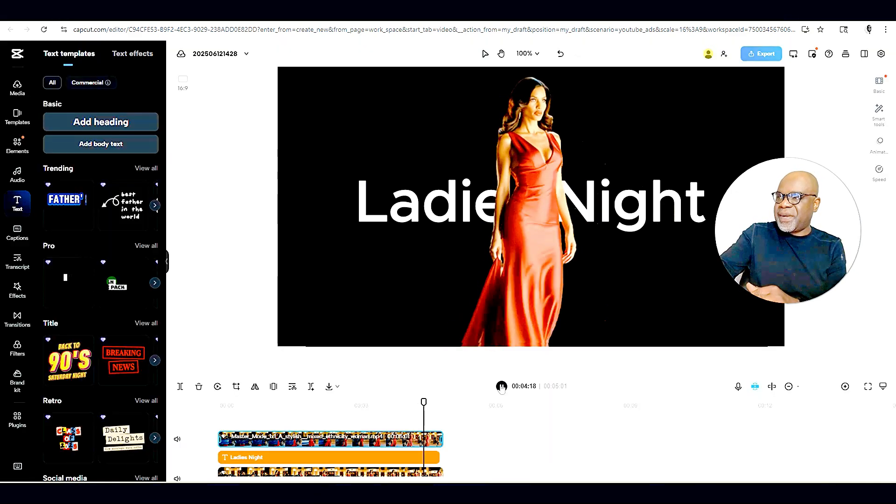
click(387, 404)
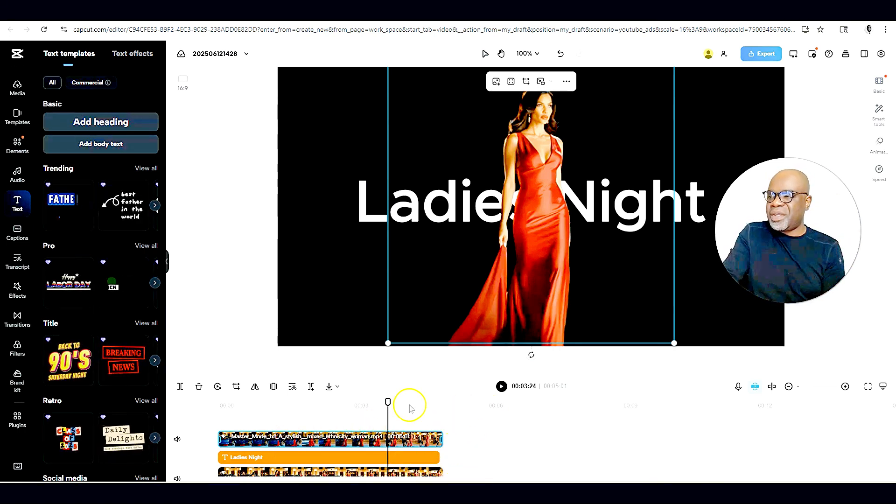
drag(386, 402, 356, 404)
click(501, 386)
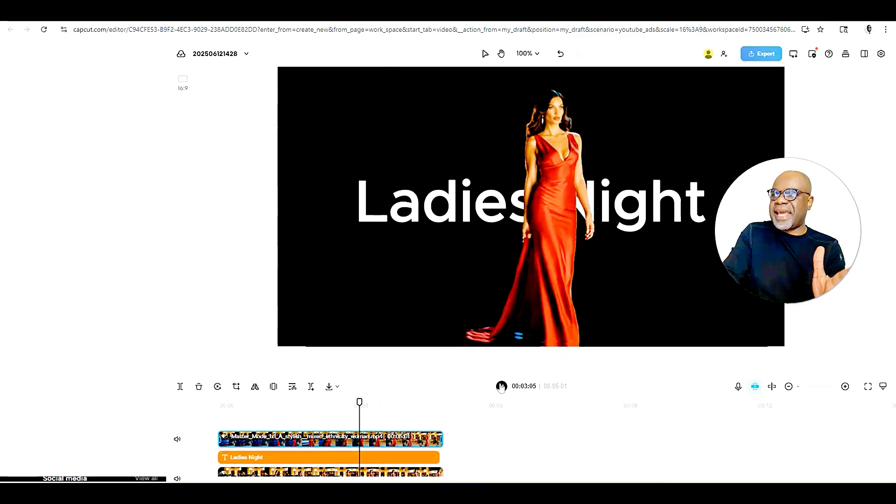